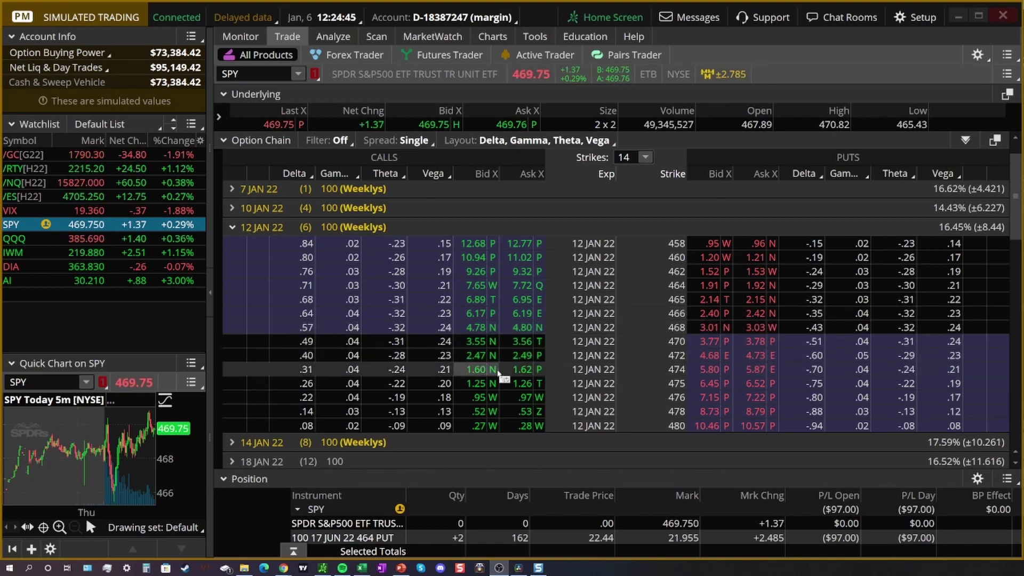
Step: Create a buy double diagonal order from the 12 JAN 22 470 call in the SPY option chain
{"action": "right_click", "coordinate": [506, 351]}
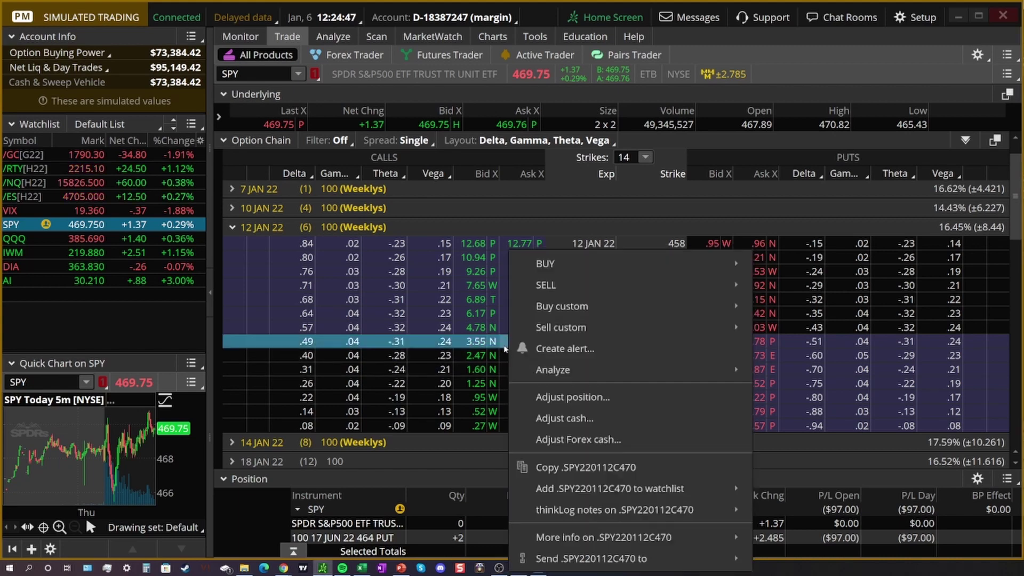
{"action": "mouse_move", "coordinate": [592, 258]}
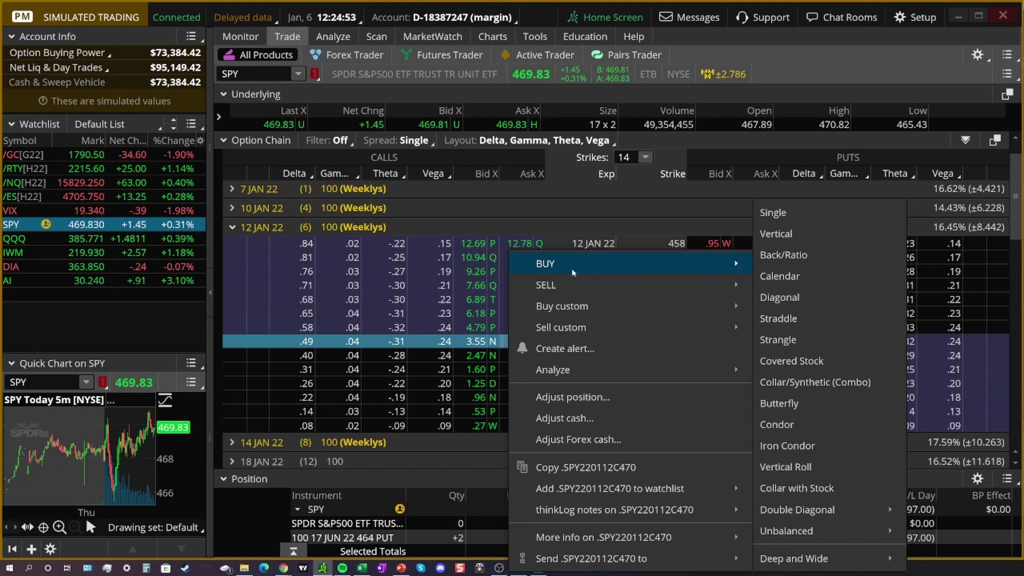
{"action": "mouse_move", "coordinate": [830, 517]}
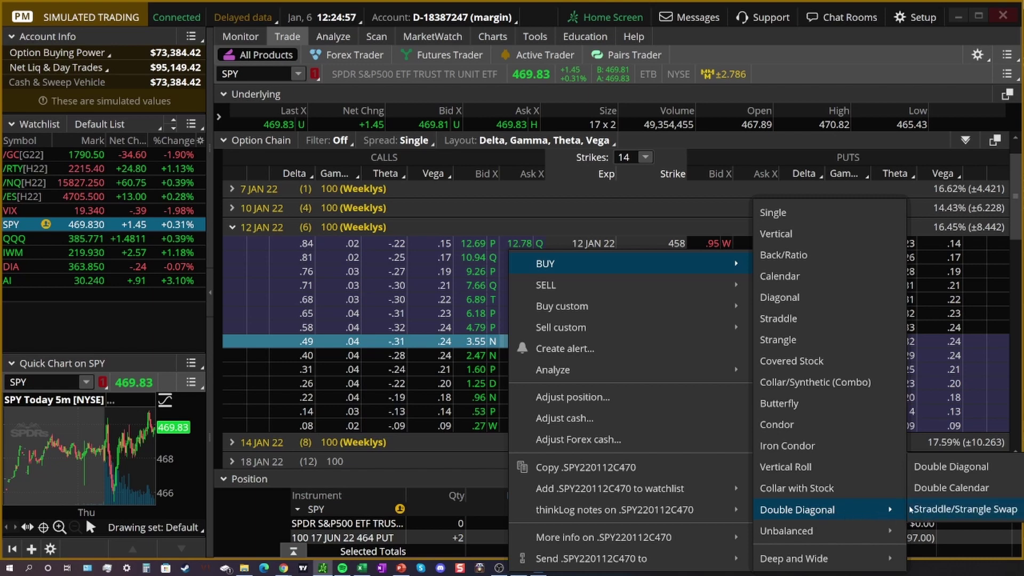
{"action": "left_click", "coordinate": [937, 467]}
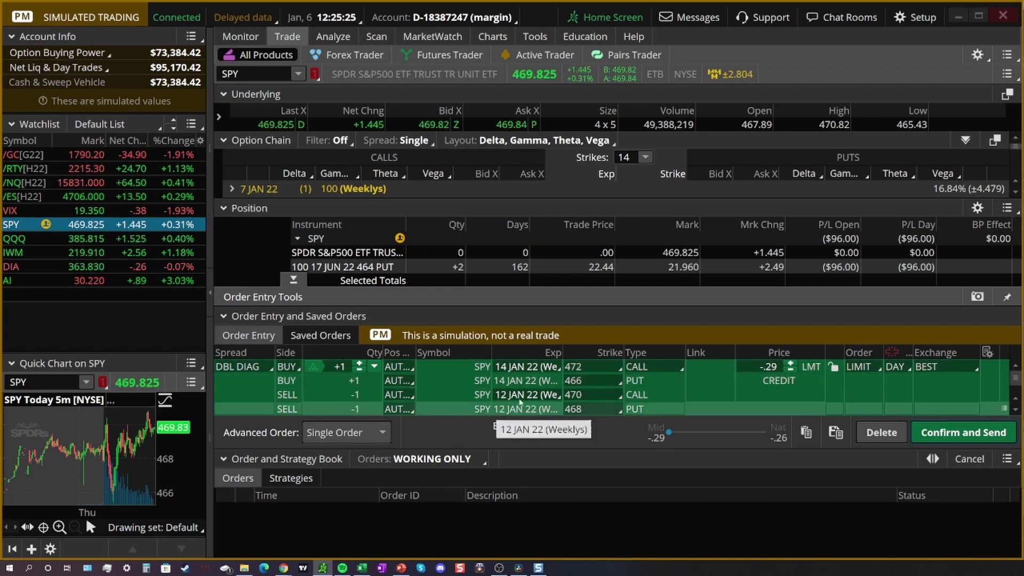
Step: Set the order's long legs to 17 MAR 23 with a 475 call and a 465 put, and discard the order
{"action": "left_click", "coordinate": [512, 368]}
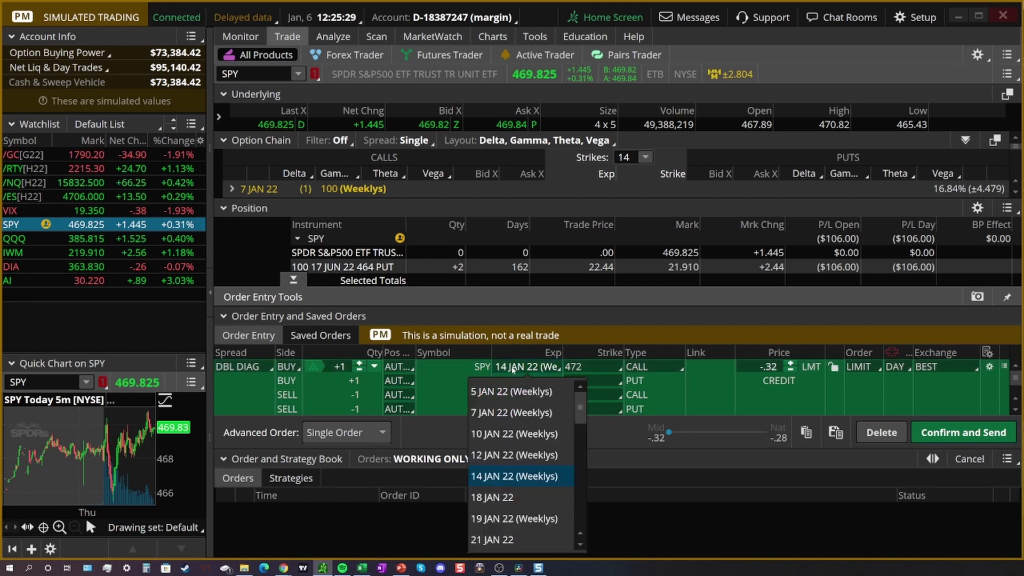
{"action": "scroll", "coordinate": [515, 464], "scroll_direction": "down", "scroll_amount": 5}
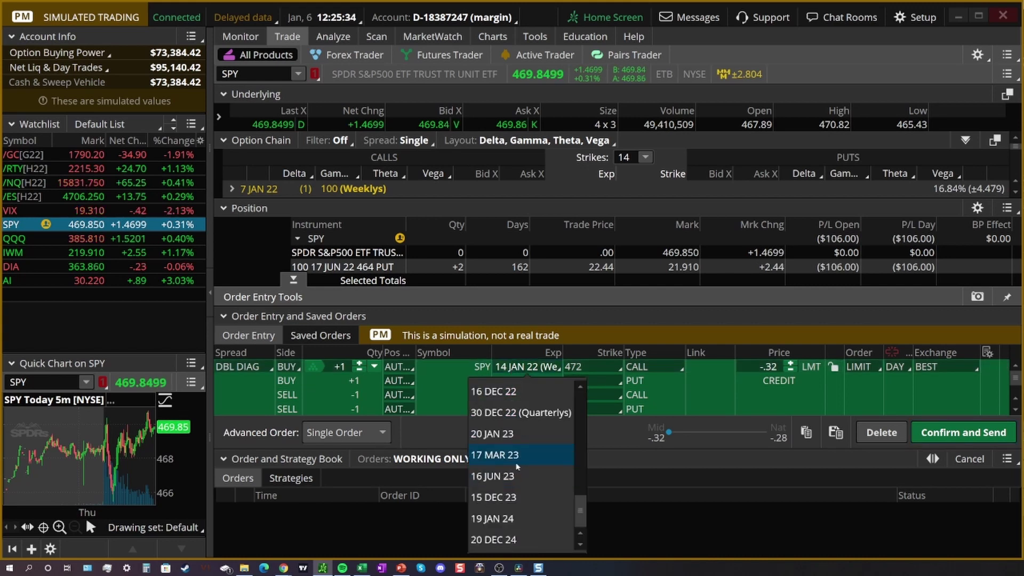
{"action": "left_click", "coordinate": [517, 455]}
{"action": "left_click", "coordinate": [591, 368]}
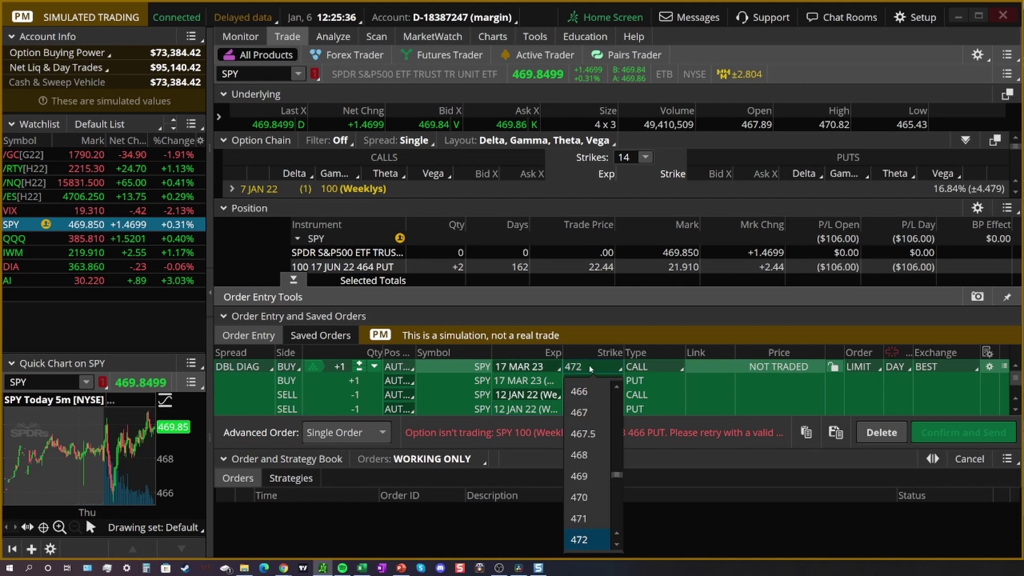
{"action": "scroll", "coordinate": [592, 504], "scroll_direction": "down", "scroll_amount": 2}
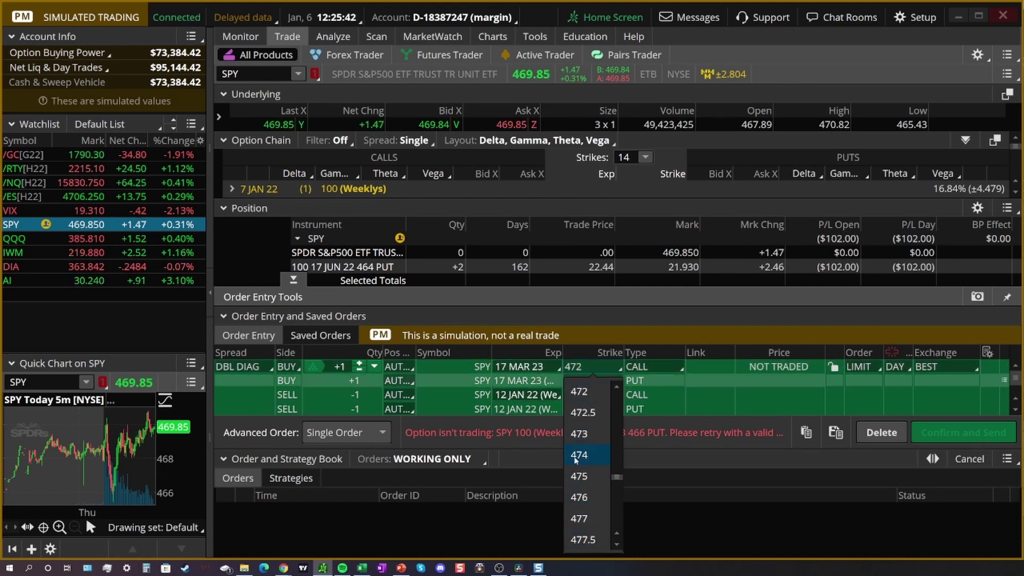
{"action": "left_click", "coordinate": [582, 477]}
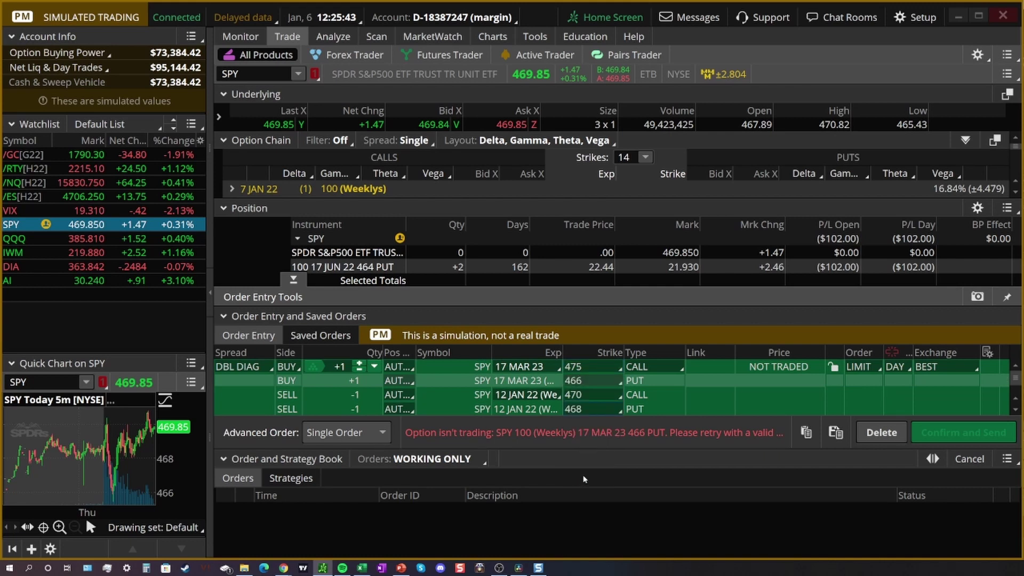
{"action": "left_click", "coordinate": [598, 375]}
{"action": "left_click", "coordinate": [587, 335]}
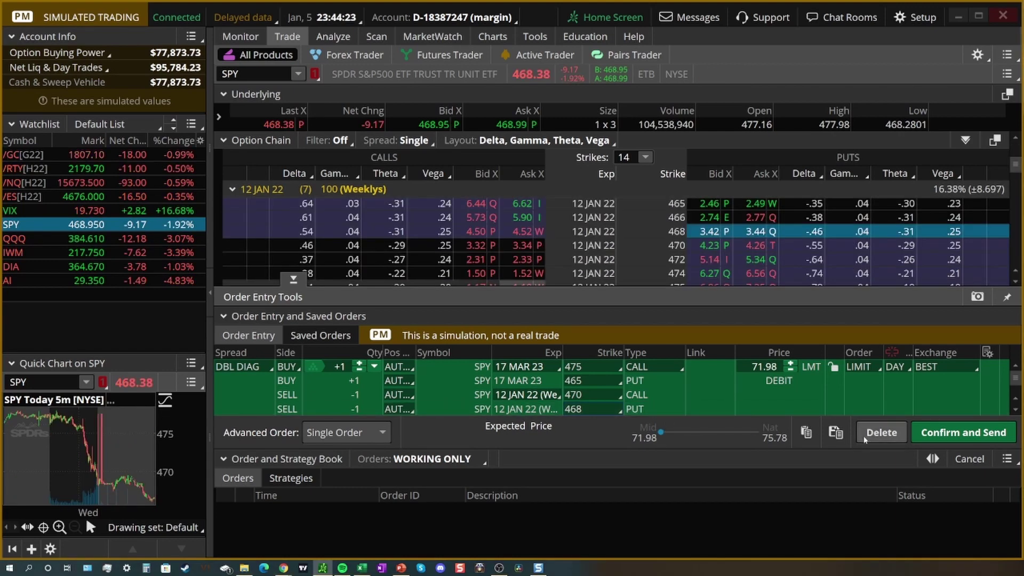
{"action": "left_click", "coordinate": [870, 433]}
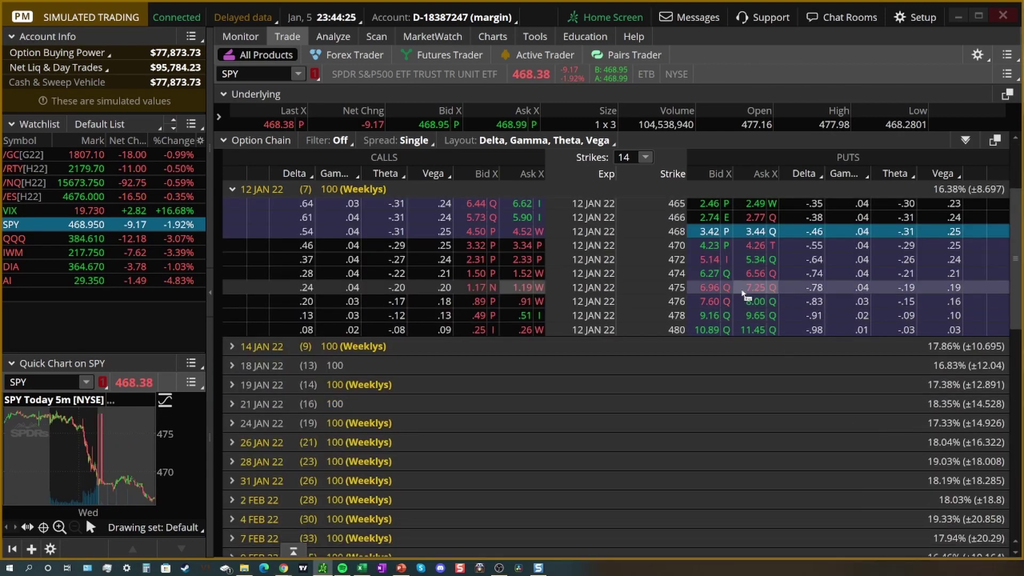
Step: Build a one-lot short strangle order from the 12 JAN 22 468 put and 470 call
{"action": "scroll", "coordinate": [714, 245], "scroll_direction": "up", "scroll_amount": 1}
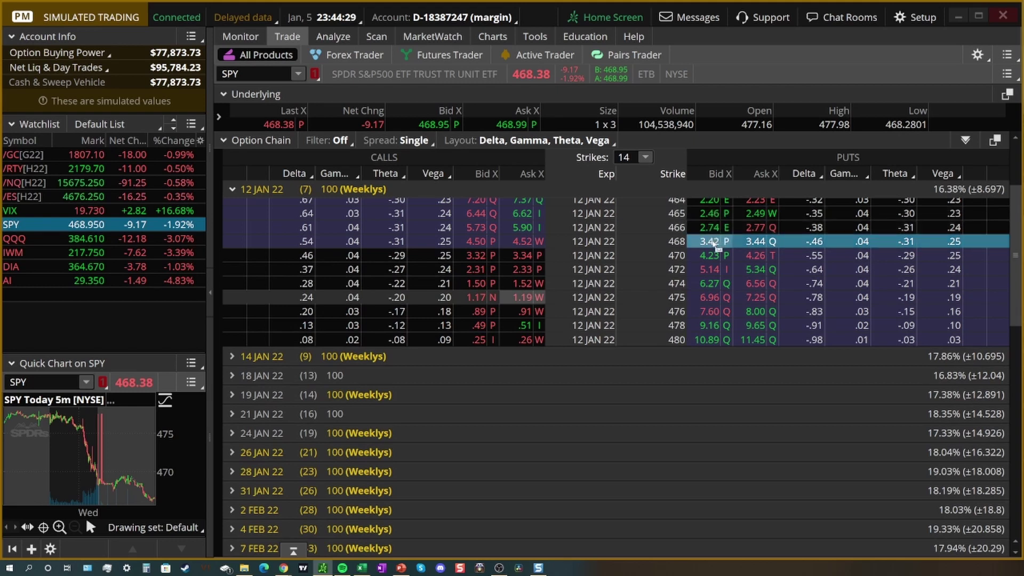
{"action": "key", "text": "alt"}
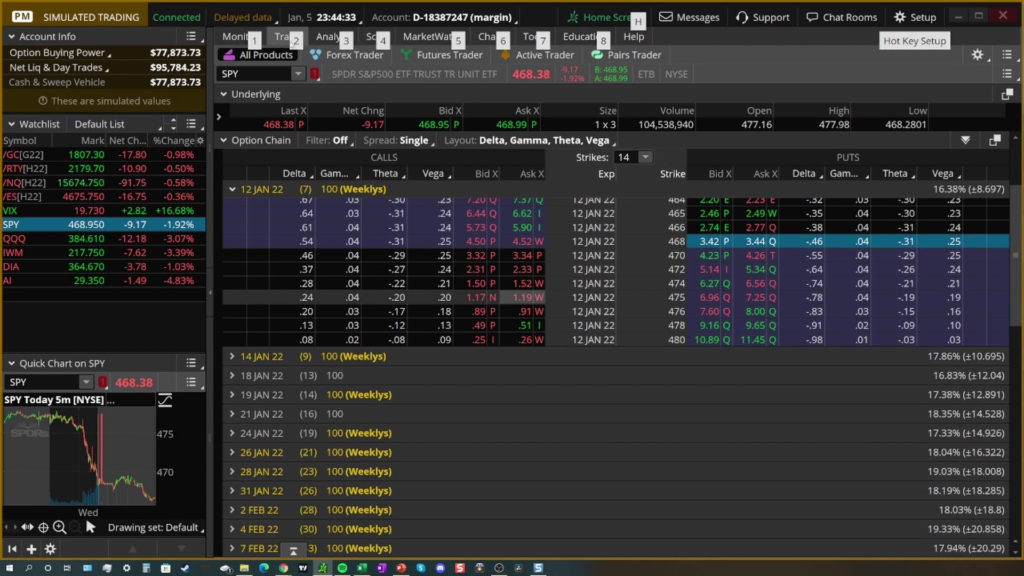
{"action": "left_click", "coordinate": [717, 241]}
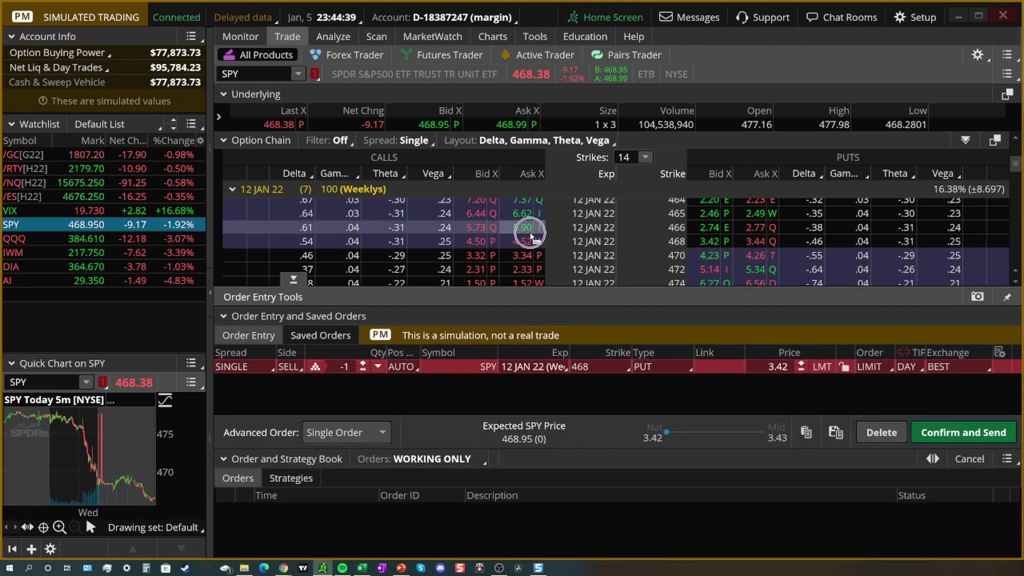
{"action": "scroll", "coordinate": [532, 236], "scroll_direction": "down", "scroll_amount": 1}
{"action": "key", "text": "alt"}
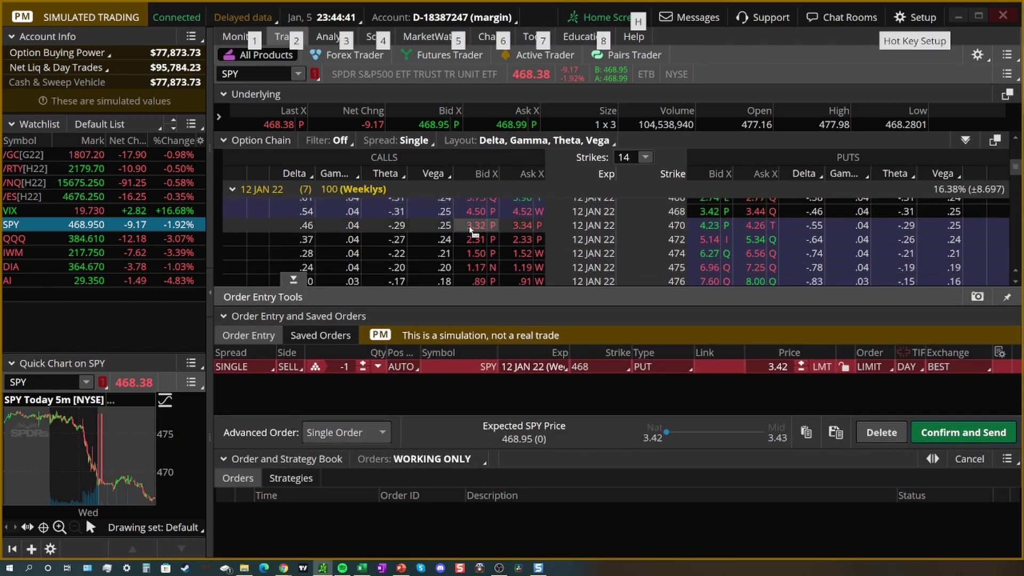
{"action": "left_click", "coordinate": [472, 230], "text": "ctrl"}
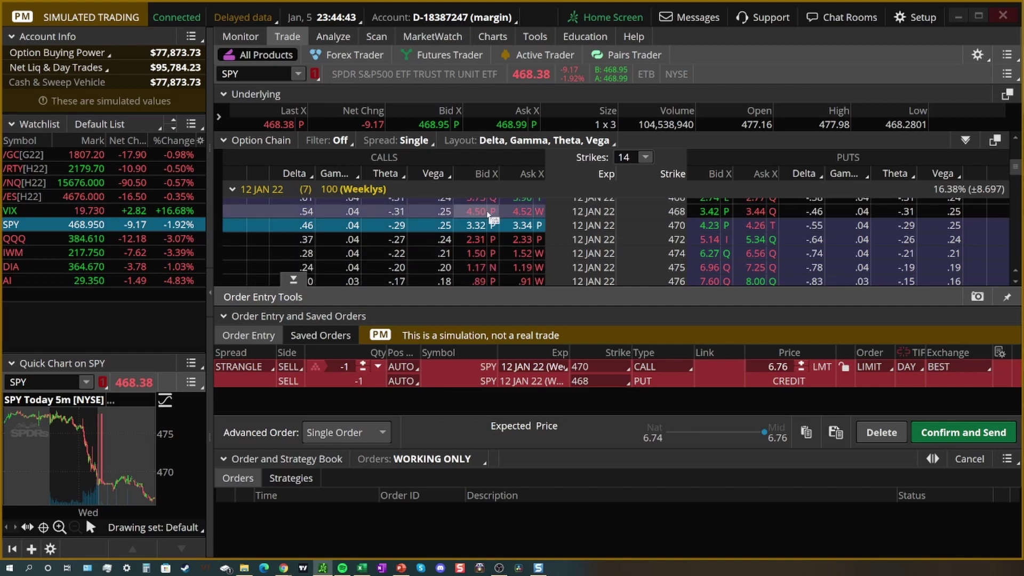
Step: Add the 17 MAR 23 465 put and 470 call to the order as long legs, and delete the order
{"action": "scroll", "coordinate": [487, 263], "scroll_direction": "down", "scroll_amount": 3}
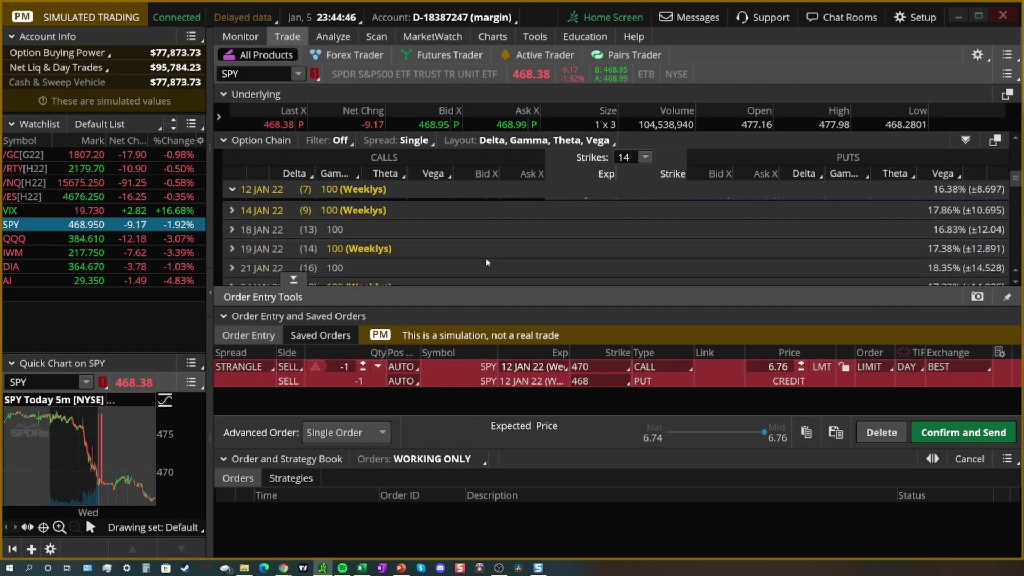
{"action": "scroll", "coordinate": [487, 262], "scroll_direction": "down", "scroll_amount": 15}
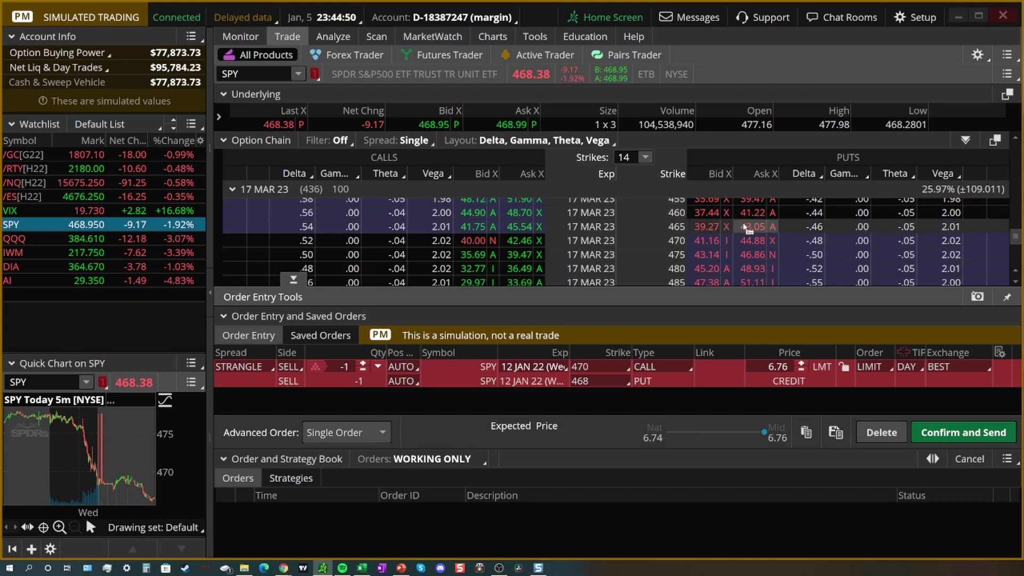
{"action": "key", "text": "alt"}
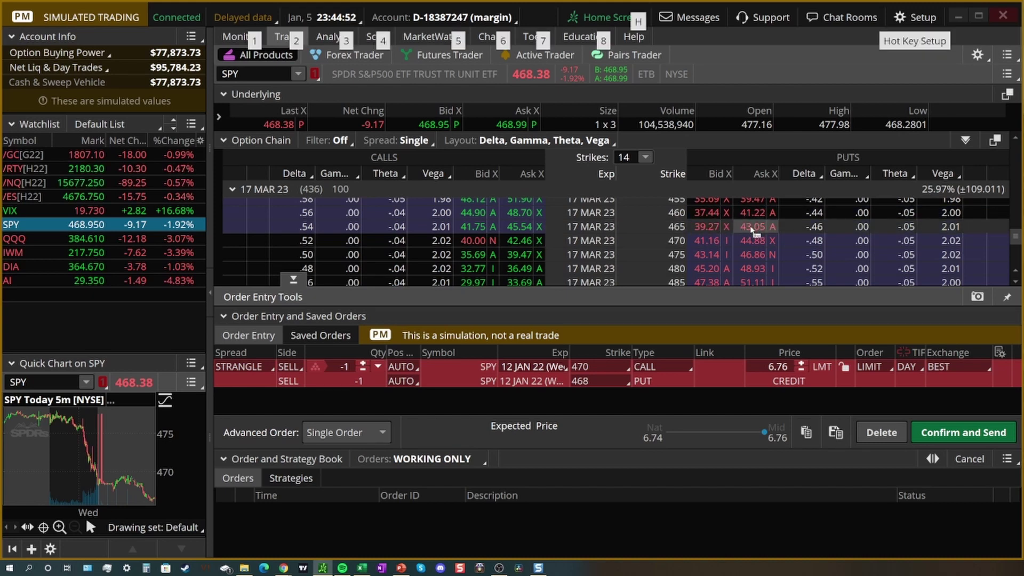
{"action": "left_click", "coordinate": [754, 226]}
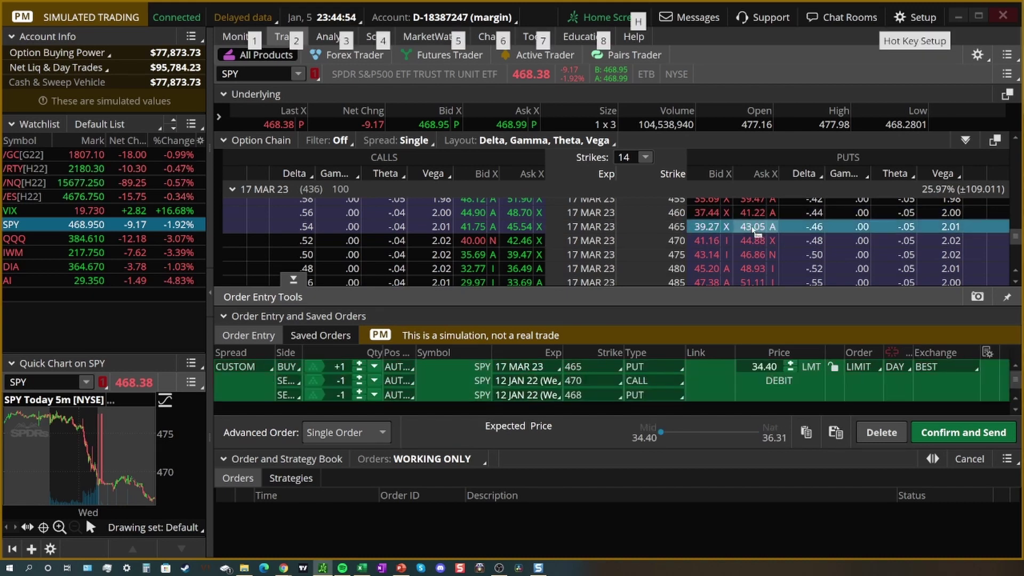
{"action": "left_click", "coordinate": [525, 241]}
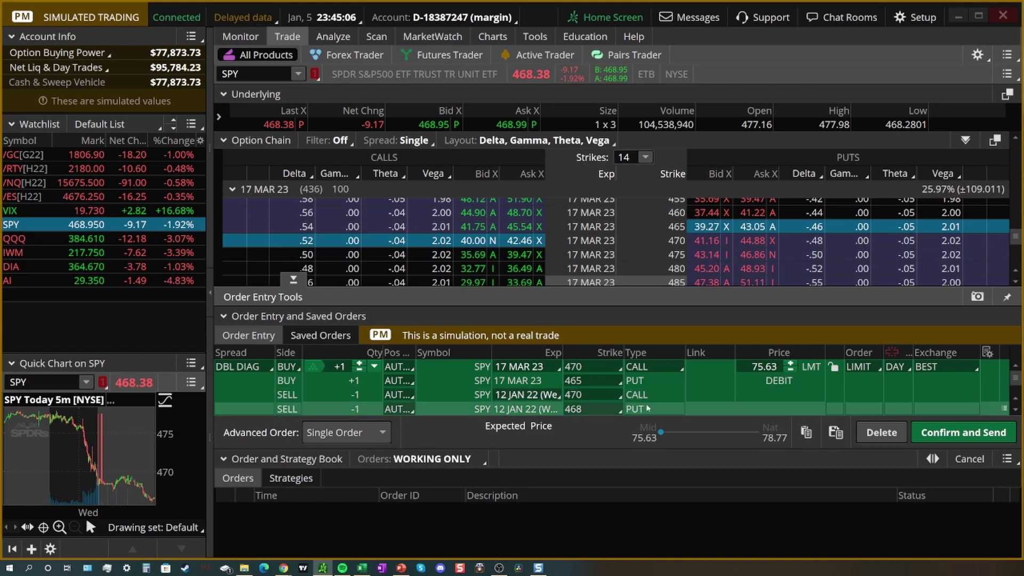
{"action": "left_click", "coordinate": [888, 437]}
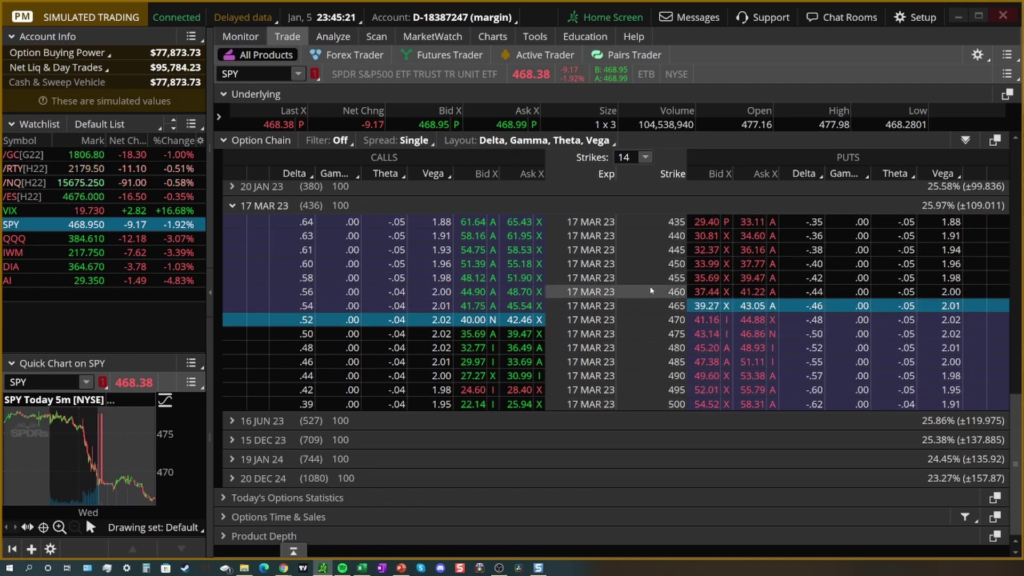
Step: Combine a short 12 JAN 22 468 put and 472 call with a long 17 MAR 23 465 put and 470 call, and analyze the trade
{"action": "scroll", "coordinate": [650, 286], "scroll_direction": "up", "scroll_amount": 10}
{"action": "scroll", "coordinate": [613, 278], "scroll_direction": "down", "scroll_amount": 1}
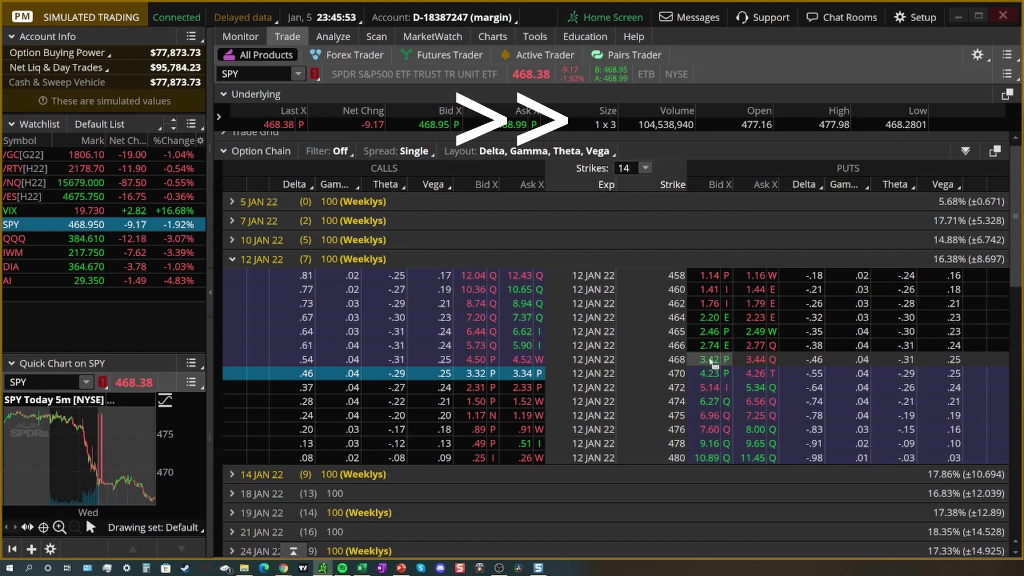
{"action": "left_click", "coordinate": [710, 361]}
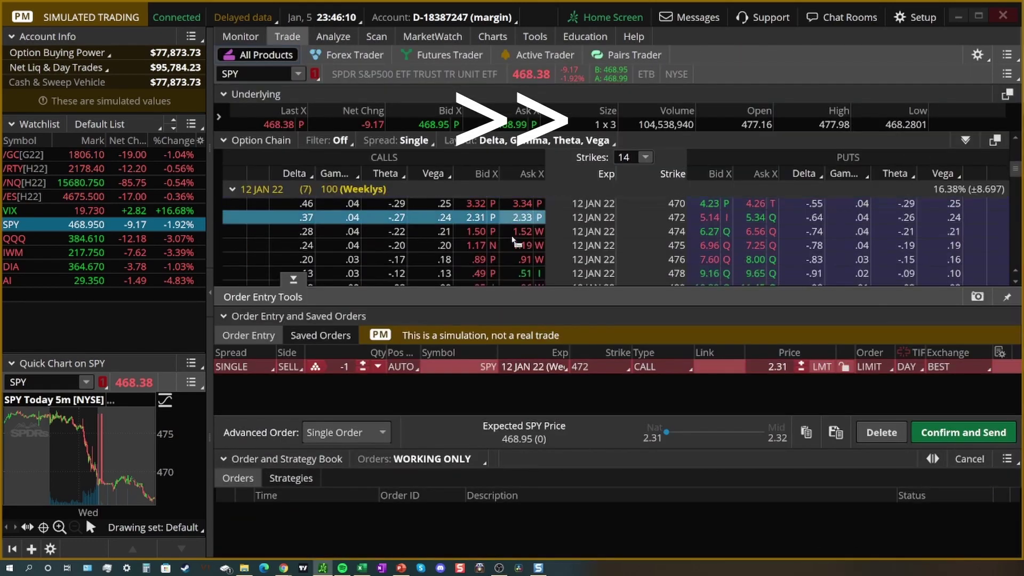
{"action": "scroll", "coordinate": [587, 245], "scroll_direction": "down", "scroll_amount": 15}
{"action": "left_click", "coordinate": [752, 222]}
{"action": "right_click", "coordinate": [726, 366]}
{"action": "left_click", "coordinate": [779, 454]}
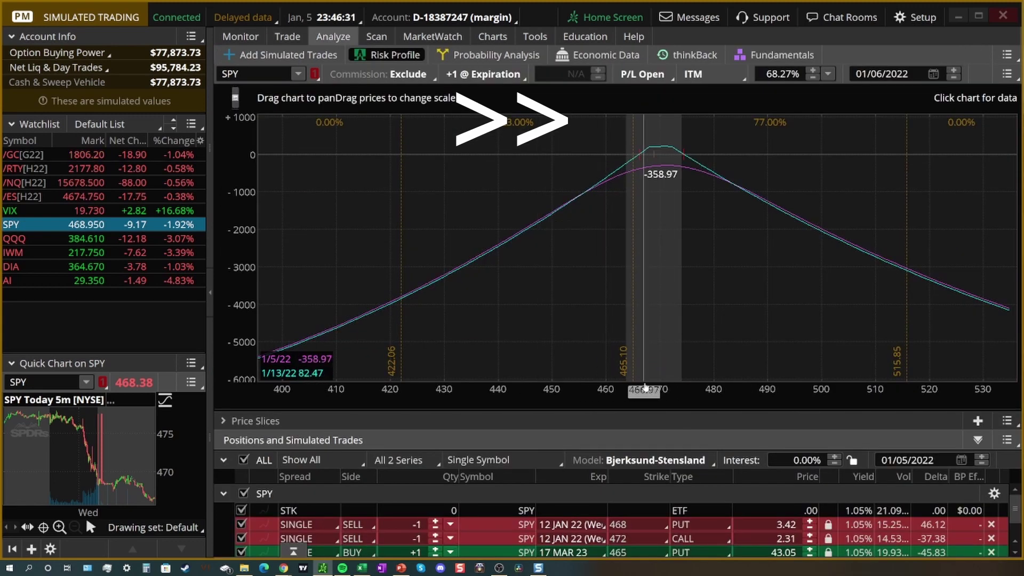
Step: Change the expiration of the long 465 put and 470 call to 16 JUN 23 in the simulated trades
{"action": "left_click_drag", "start_coordinate": [645, 388], "coordinate": [683, 389]}
{"action": "scroll", "coordinate": [659, 524], "scroll_direction": "down", "scroll_amount": 2}
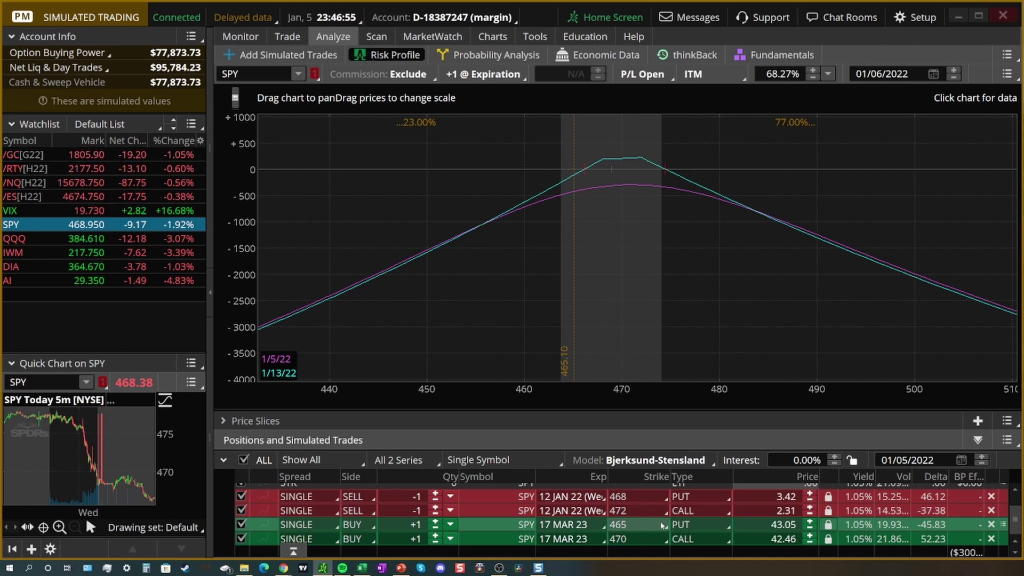
{"action": "left_click", "coordinate": [591, 527]}
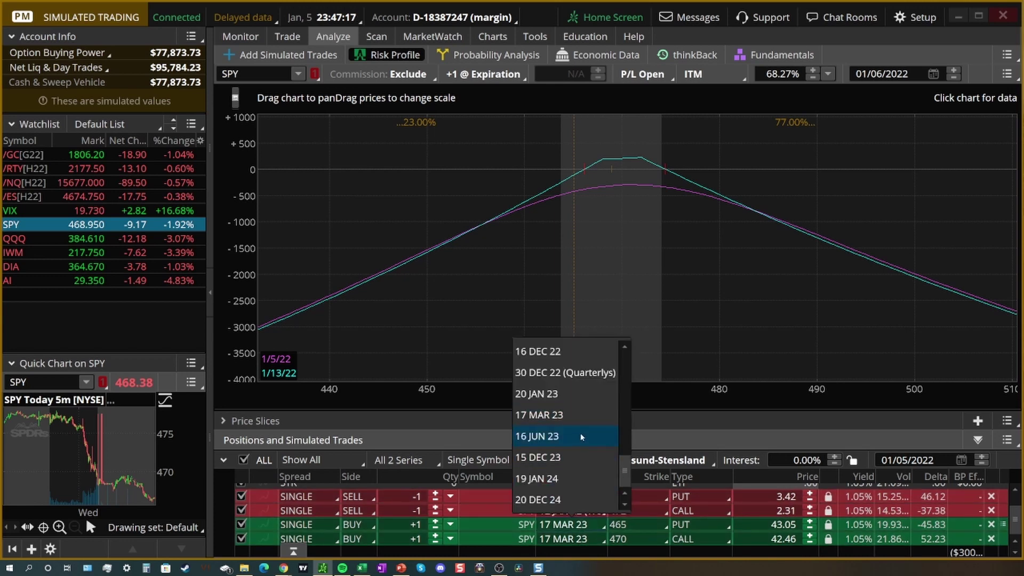
{"action": "left_click", "coordinate": [581, 437]}
{"action": "left_click", "coordinate": [586, 513]}
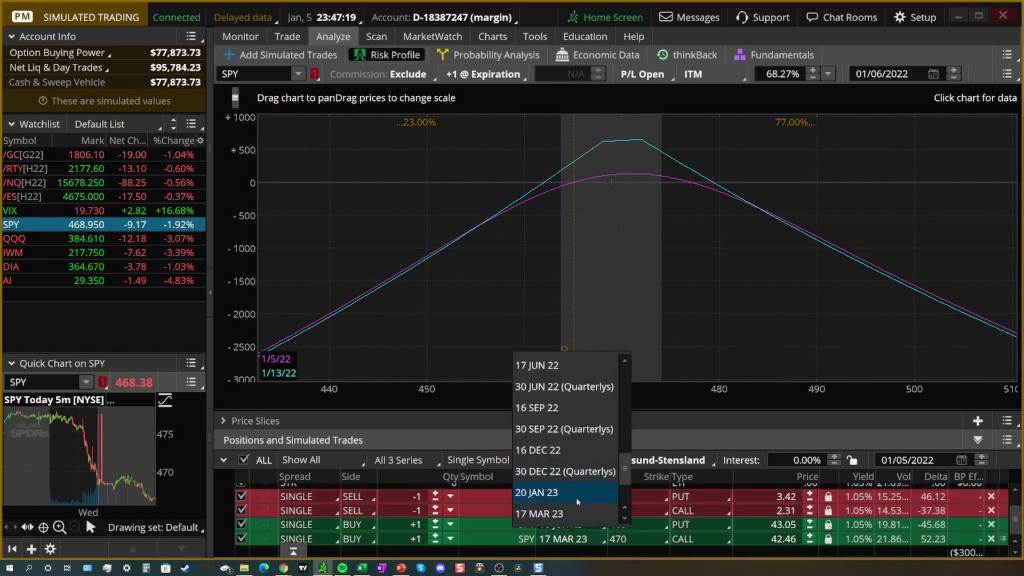
{"action": "scroll", "coordinate": [577, 501], "scroll_direction": "down", "scroll_amount": 2}
{"action": "left_click", "coordinate": [573, 450]}
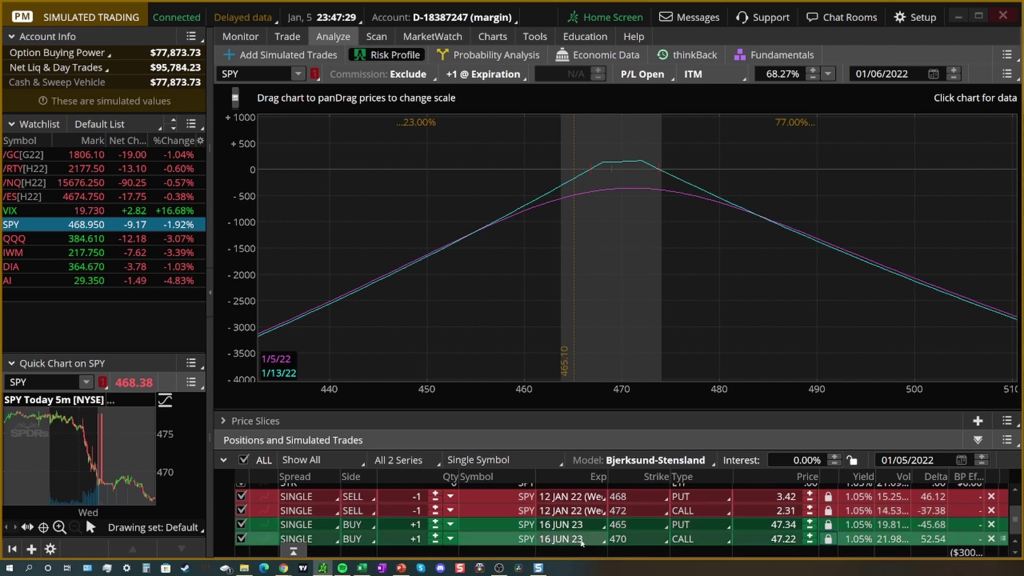
Step: Set the quantities of the short 12 JAN 22 468 put and 472 call to 0 and review the long legs' risk profile
{"action": "scroll", "coordinate": [475, 501], "scroll_direction": "up", "scroll_amount": 1}
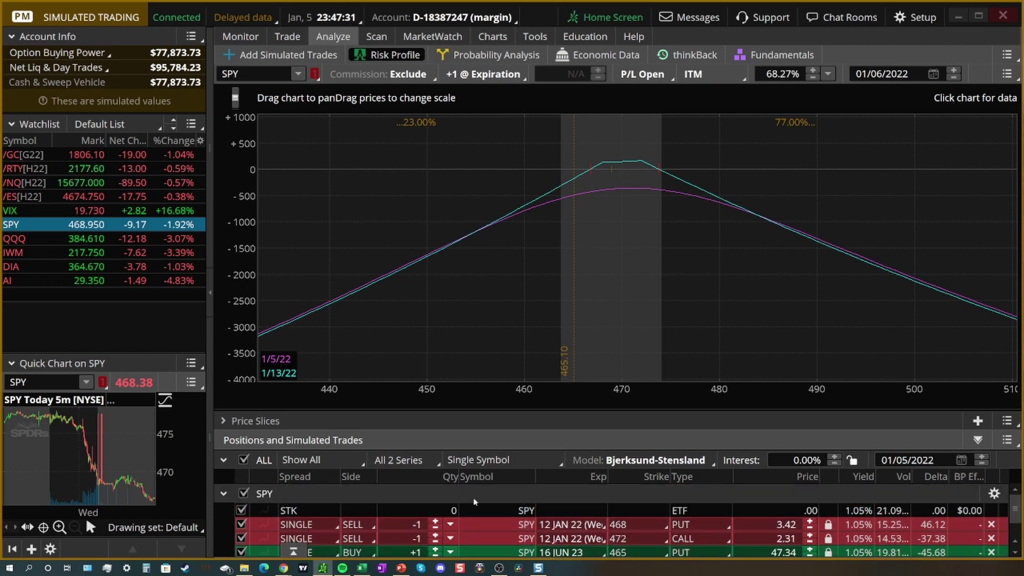
{"action": "scroll", "coordinate": [475, 501], "scroll_direction": "down", "scroll_amount": 1}
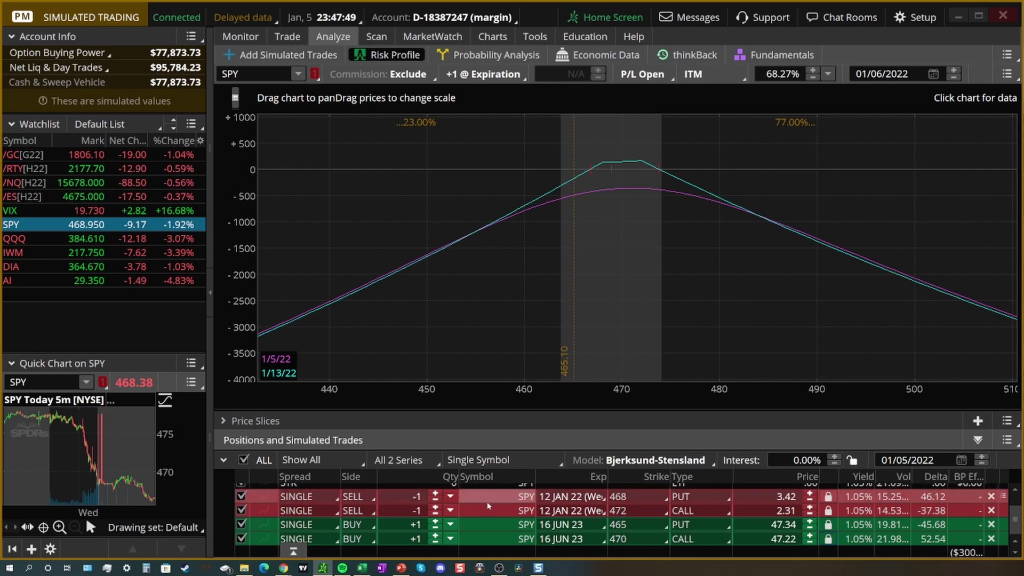
{"action": "left_click", "coordinate": [435, 492]}
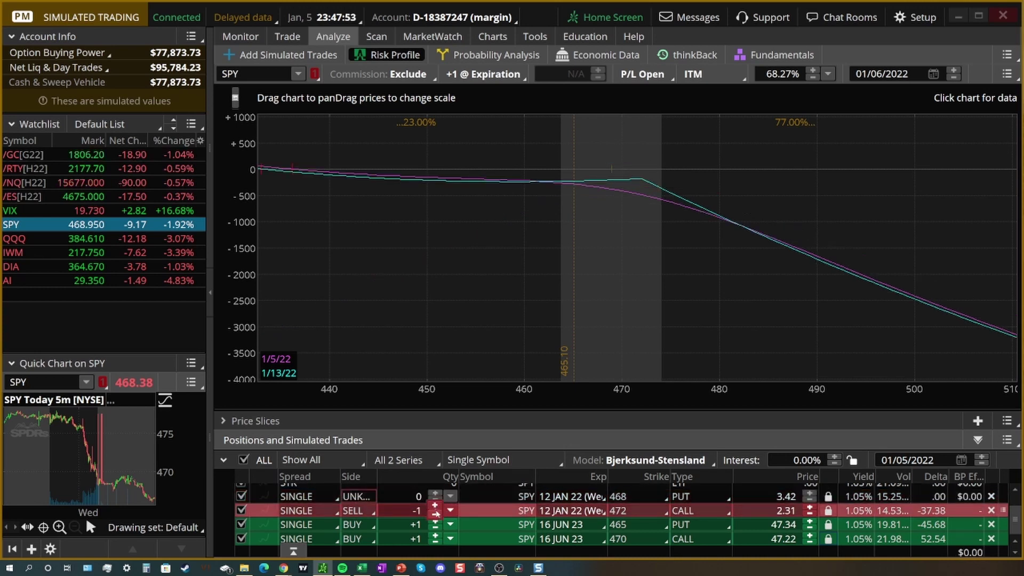
{"action": "left_click", "coordinate": [434, 507]}
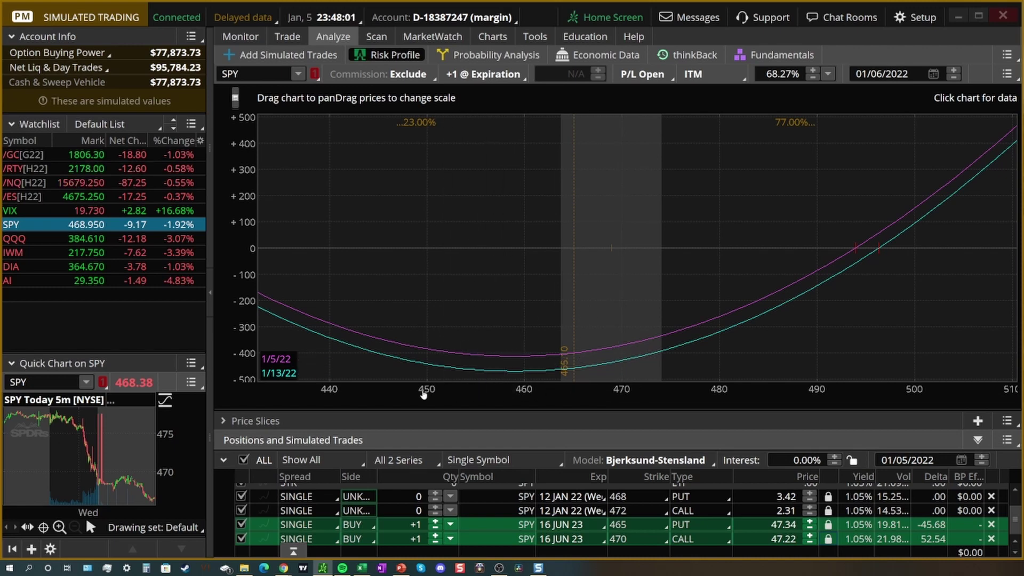
{"action": "left_click_drag", "start_coordinate": [423, 394], "coordinate": [320, 384]}
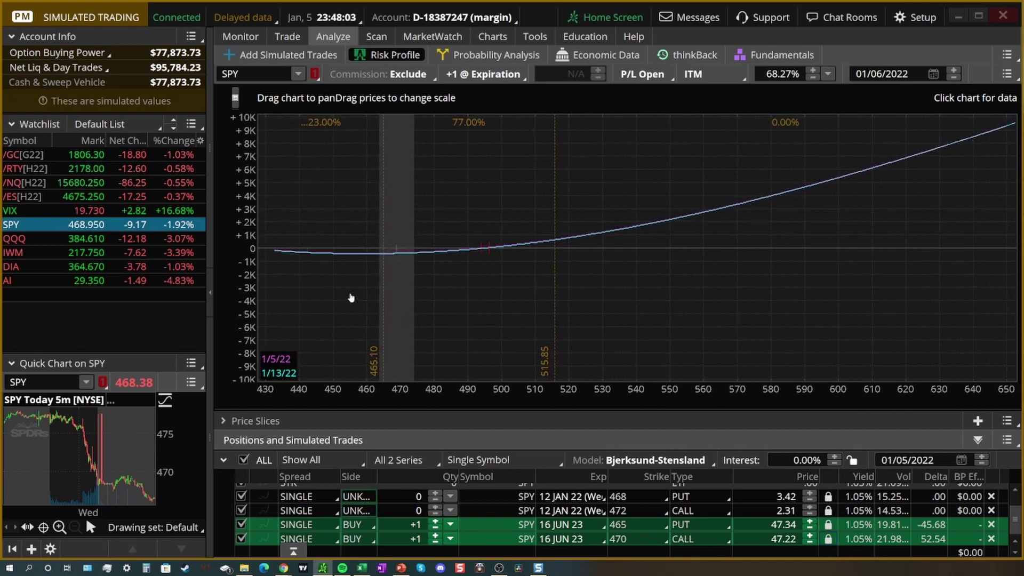
{"action": "left_click_drag", "start_coordinate": [351, 298], "coordinate": [542, 304]}
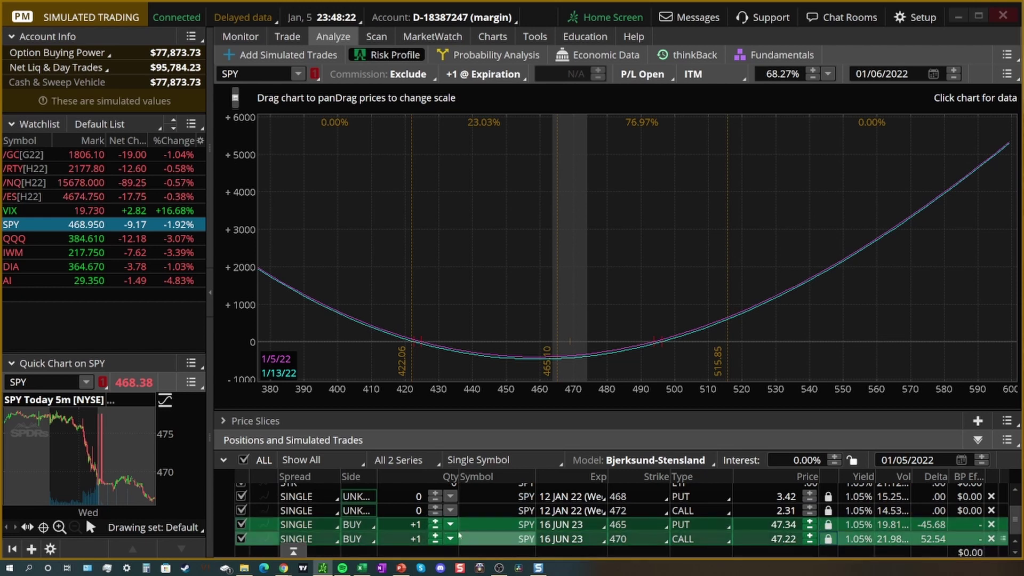
Step: Set the short 12 JAN 22 468 put and 472 call to -1, zero both 16 JUN 23 legs, and examine the short legs' risk profile
{"action": "left_click", "coordinate": [436, 514]}
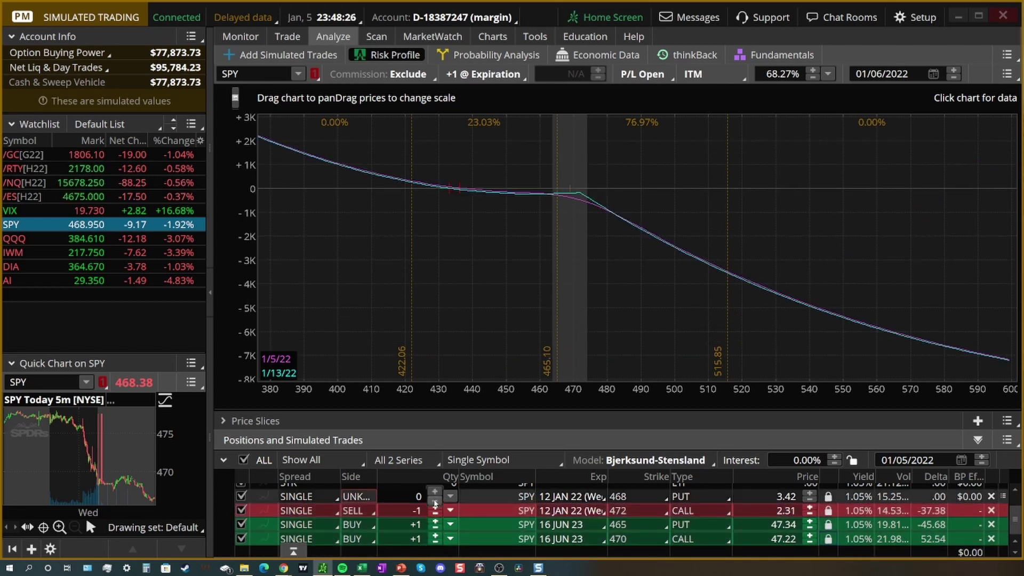
{"action": "left_click", "coordinate": [435, 503]}
{"action": "left_click", "coordinate": [435, 528]}
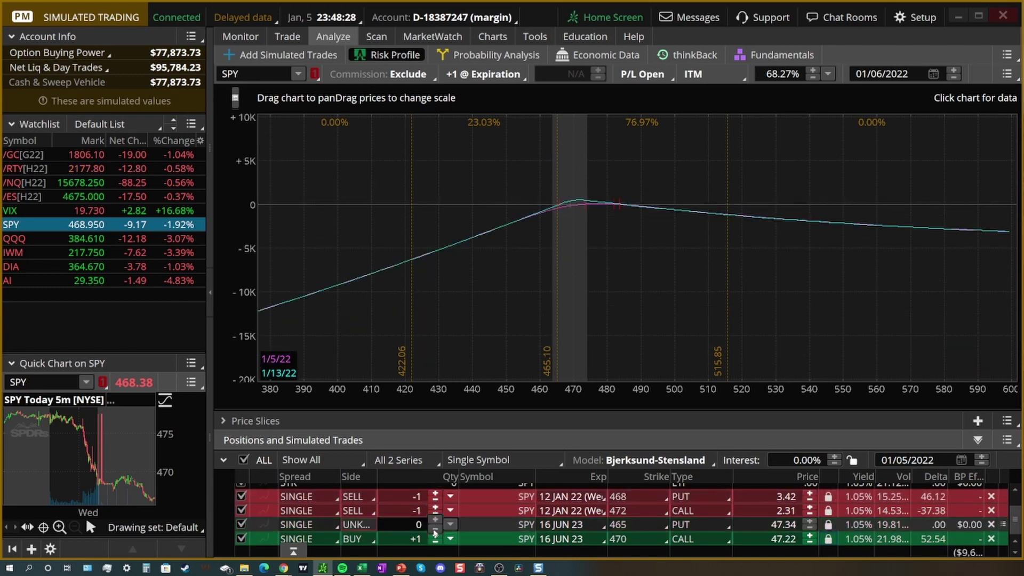
{"action": "left_click", "coordinate": [436, 543]}
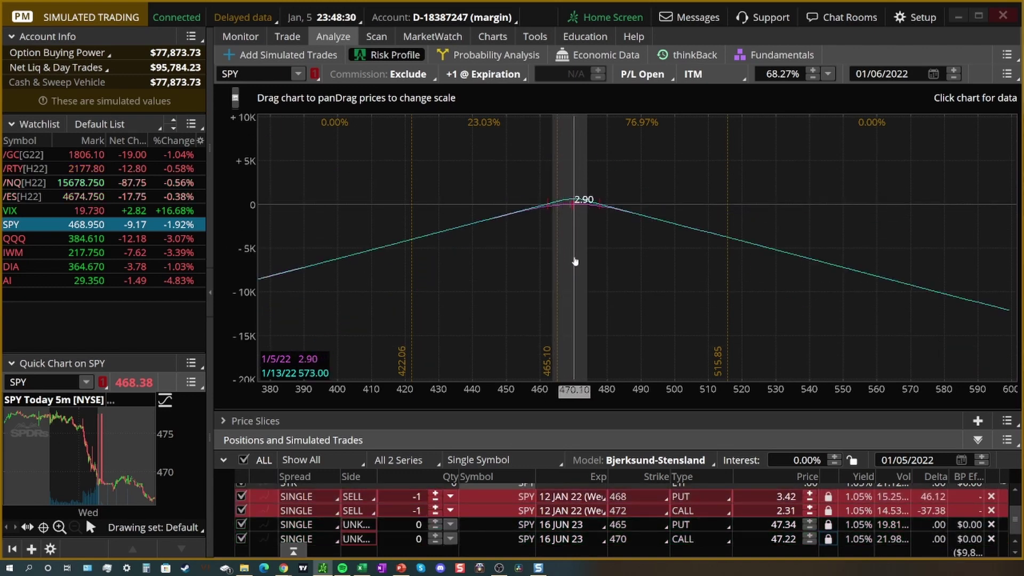
{"action": "left_click_drag", "start_coordinate": [570, 400], "coordinate": [721, 399]}
{"action": "left_click_drag", "start_coordinate": [584, 304], "coordinate": [519, 315]}
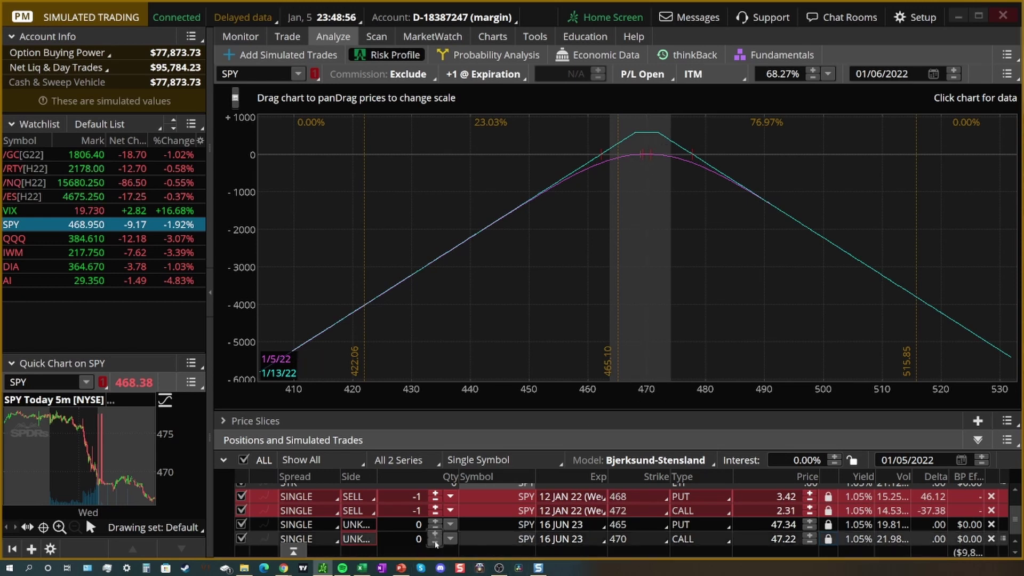
Step: Set the quantities of the long 16 JUN 23 465 put and 470 call to +1 and review the full position
{"action": "left_click", "coordinate": [435, 523]}
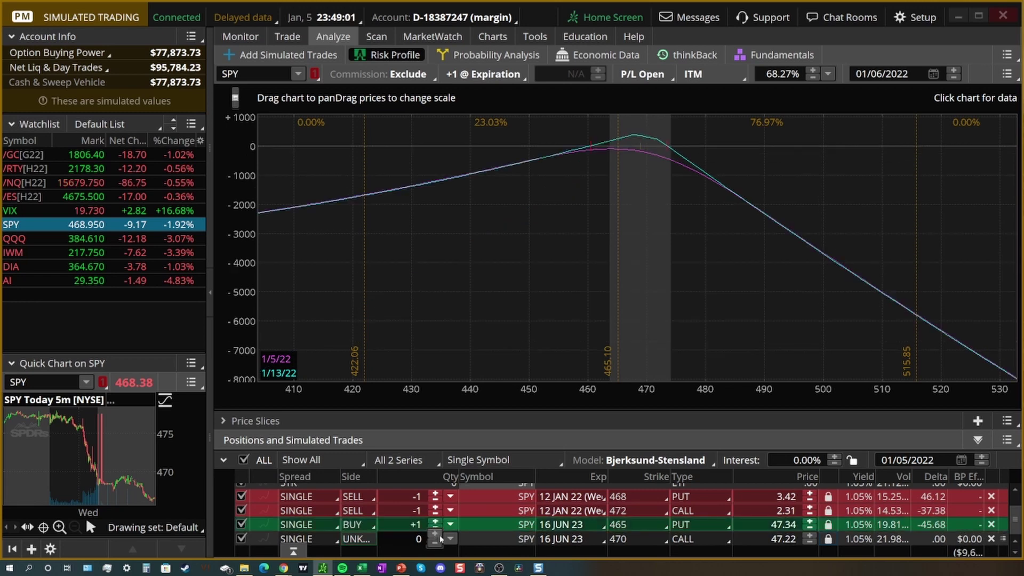
{"action": "left_click", "coordinate": [435, 535]}
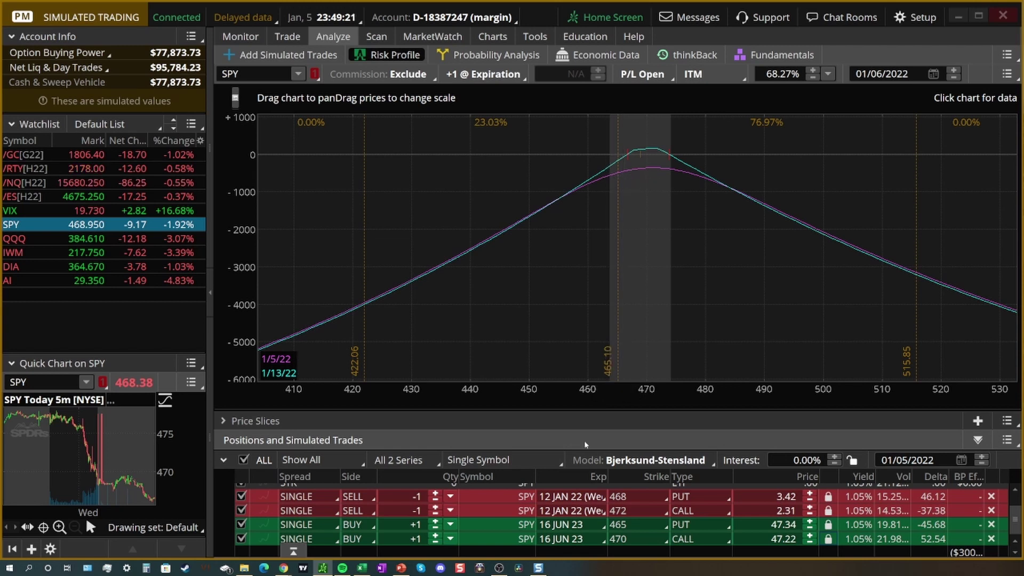
{"action": "scroll", "coordinate": [546, 513], "scroll_direction": "up", "scroll_amount": 2}
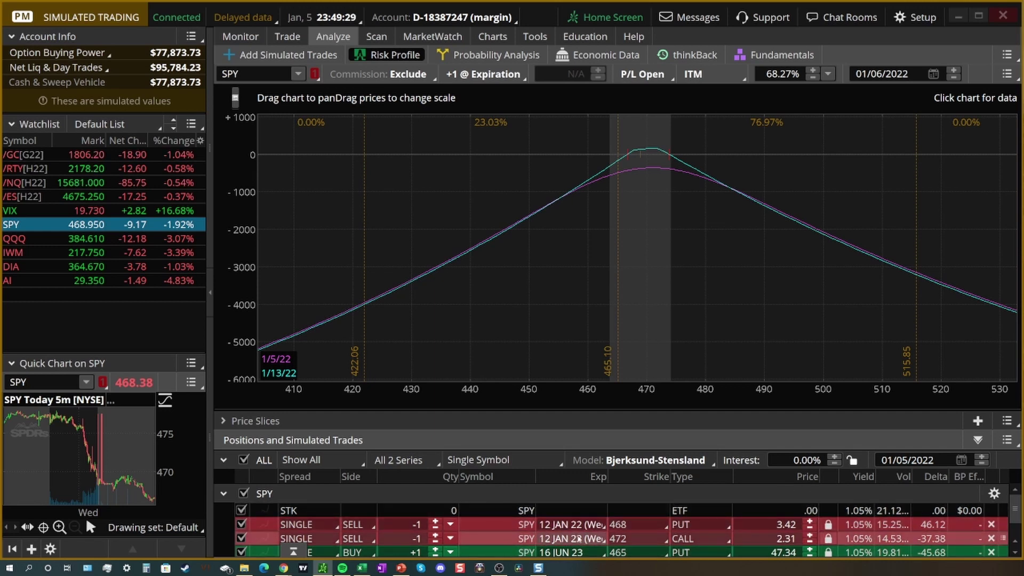
Step: Advance the simulated trades' analysis date to 01/12/2022 to examine the risk profile at the short legs' expiration
{"action": "left_click", "coordinate": [982, 456]}
{"action": "left_click", "coordinate": [982, 456]}
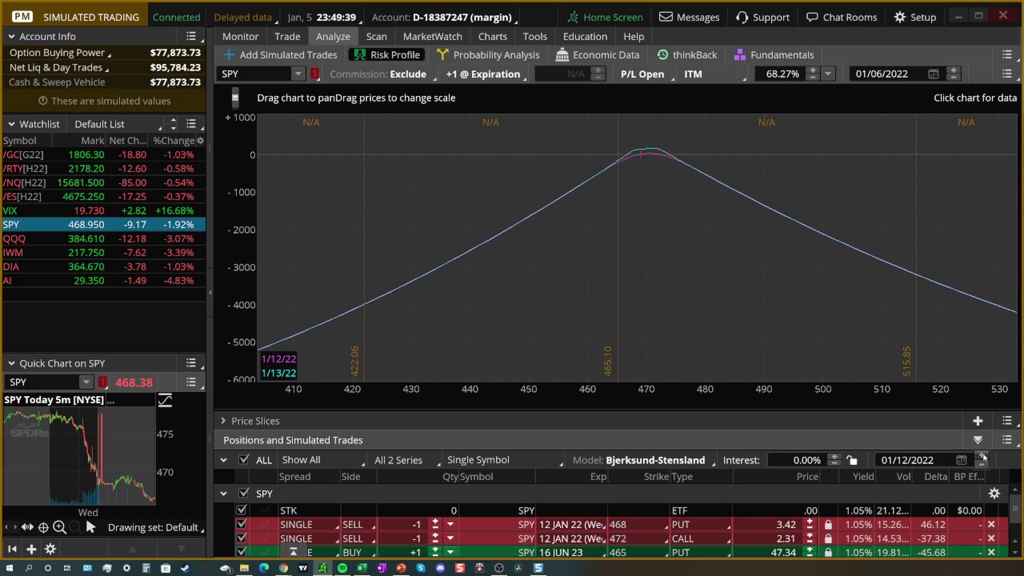
{"action": "left_click", "coordinate": [983, 457]}
Step: Set the simulated trades' analysis date back to 01/05/2022
{"action": "left_click", "coordinate": [982, 466]}
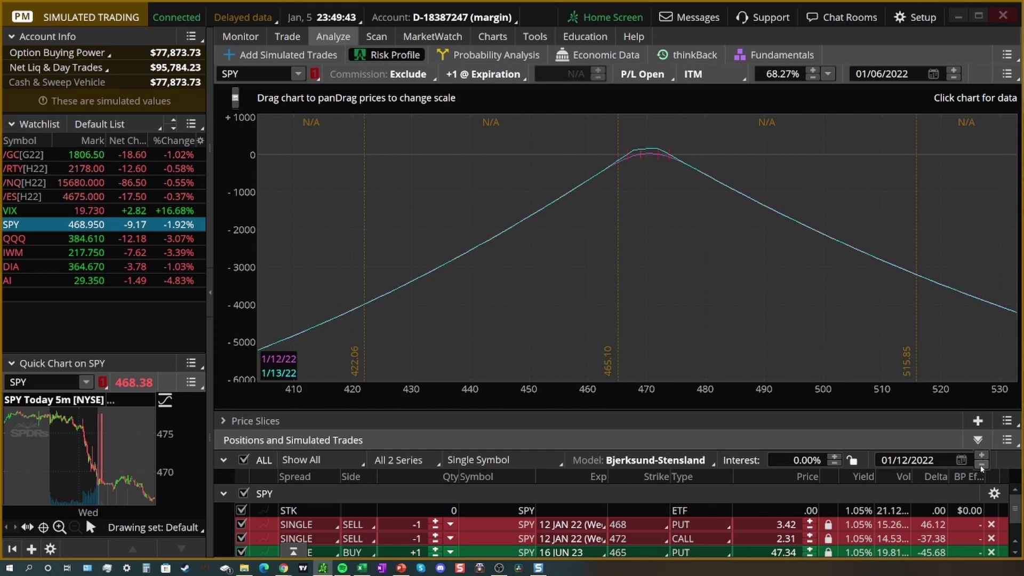
{"action": "left_click", "coordinate": [982, 467]}
{"action": "left_click", "coordinate": [982, 466]}
{"action": "left_click", "coordinate": [982, 466]}
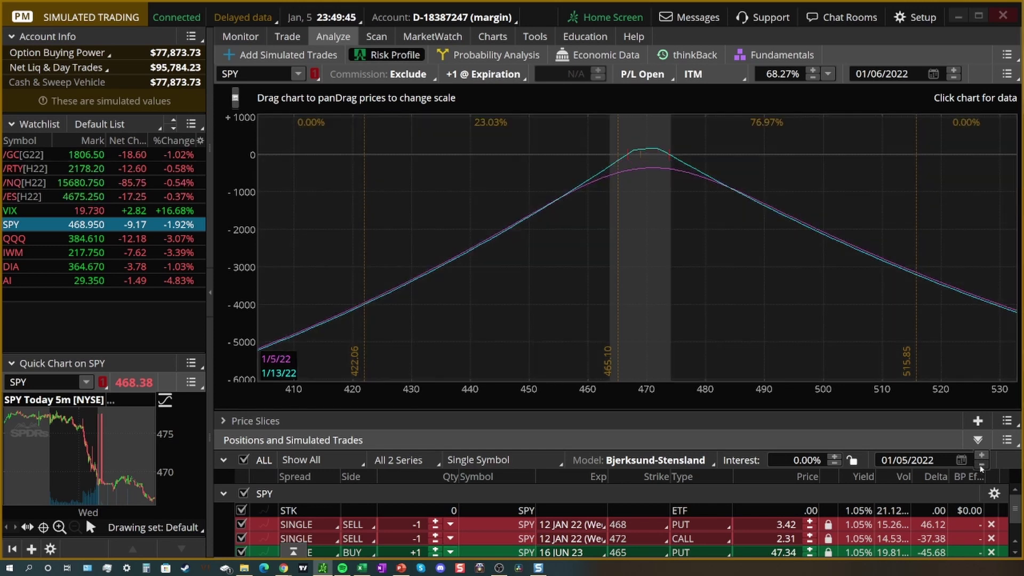